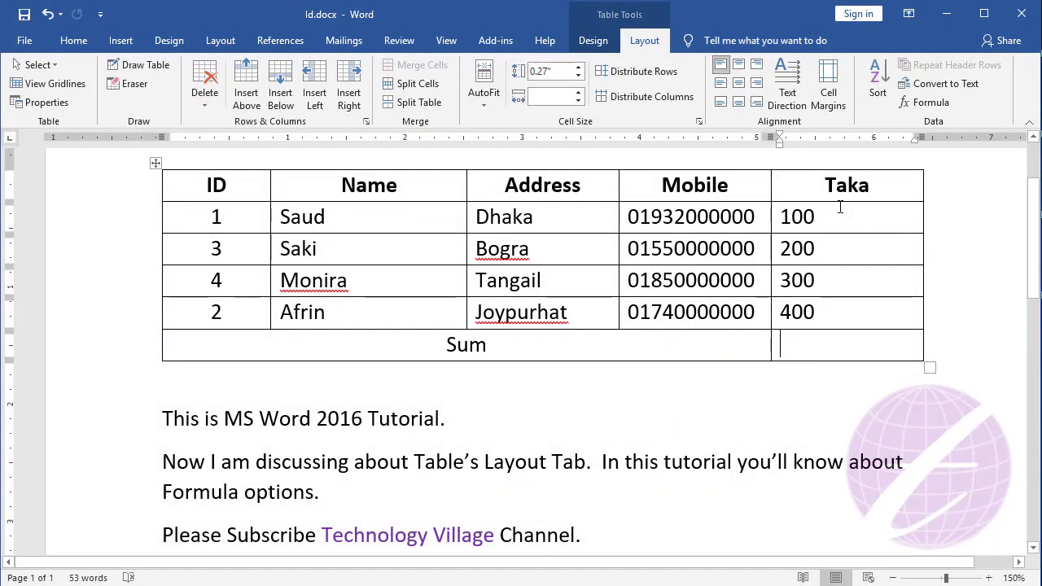
# Insert an =SUM(ABOVE) formula in the Sum row's Taka cell so it totals 1000
pyautogui.click(825, 218)
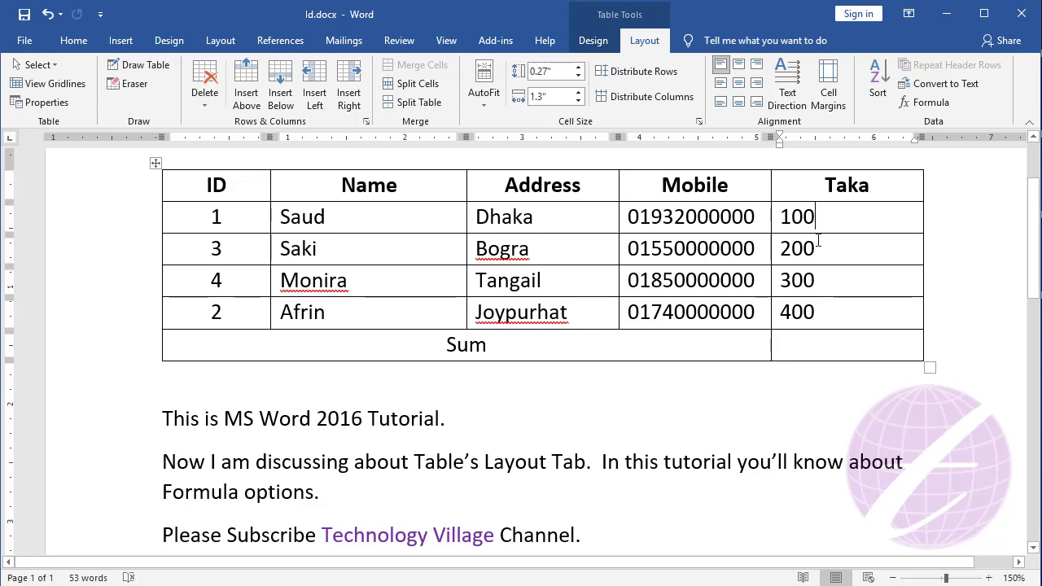
pyautogui.click(810, 349)
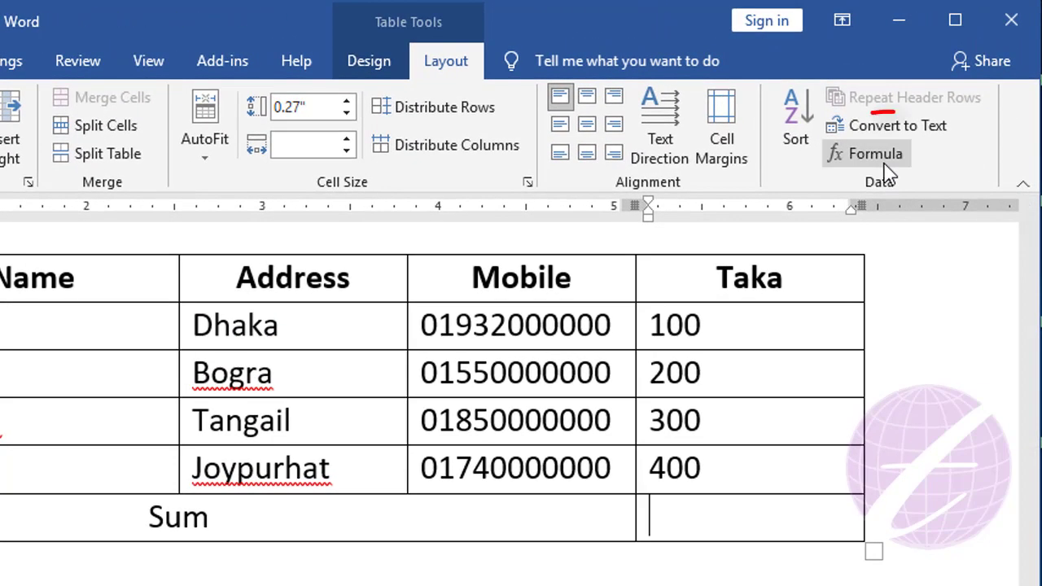
pyautogui.click(883, 166)
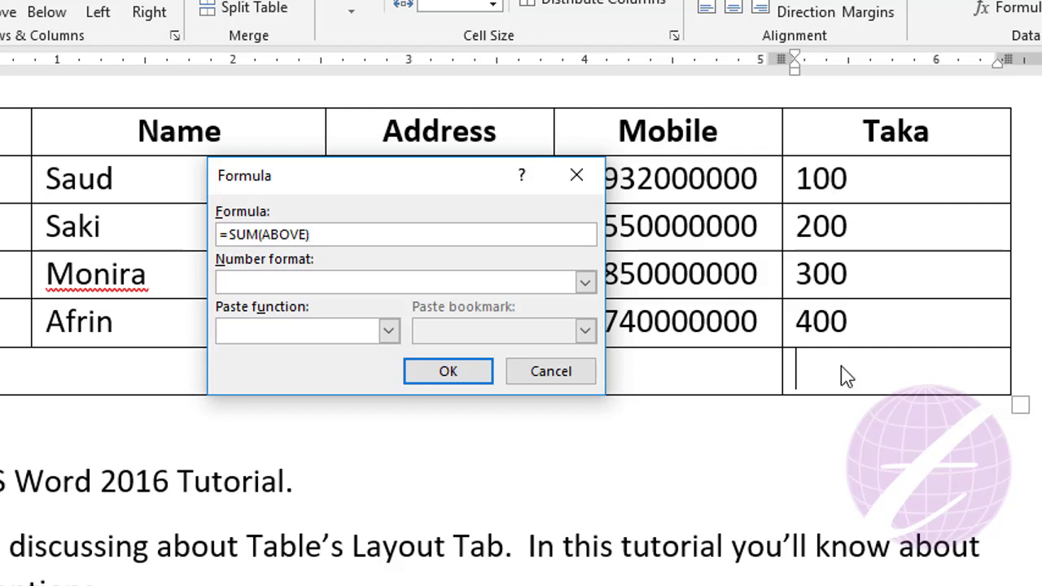
pyautogui.click(438, 381)
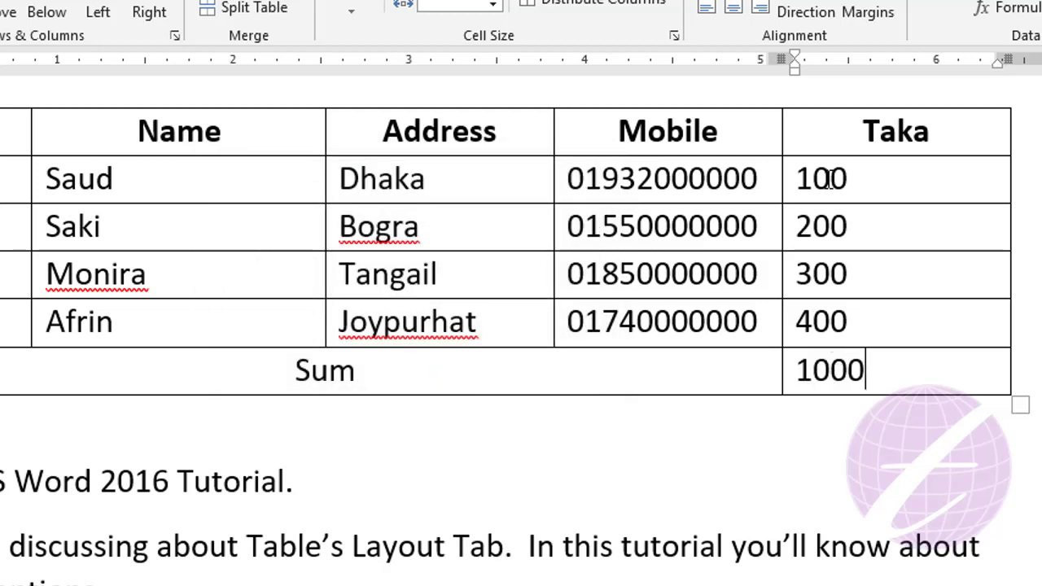
# Select the 1000 field, check the Taka cells, then place the caret after 1000
pyautogui.click(852, 370)
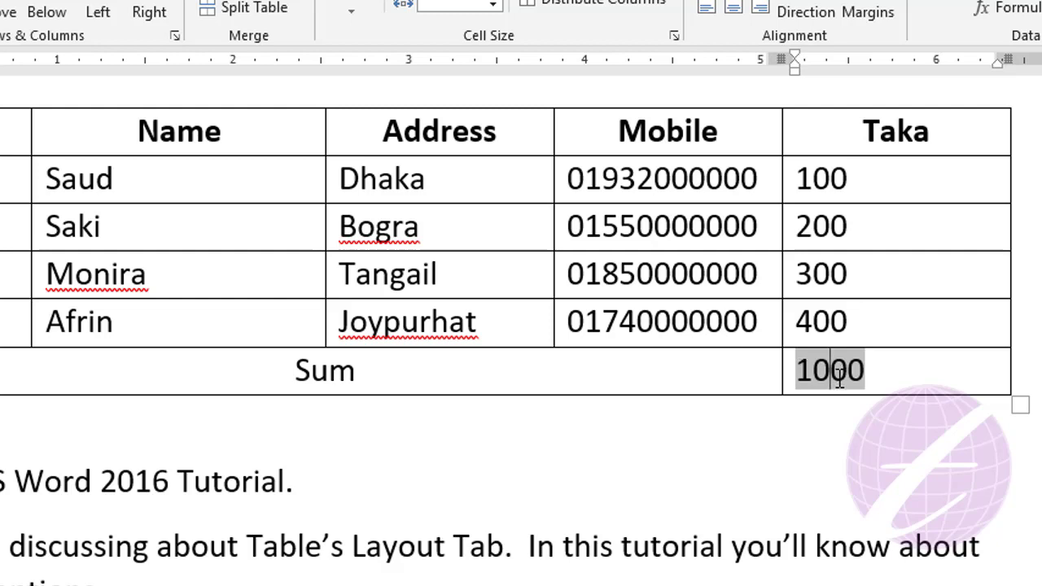
pyautogui.click(829, 318)
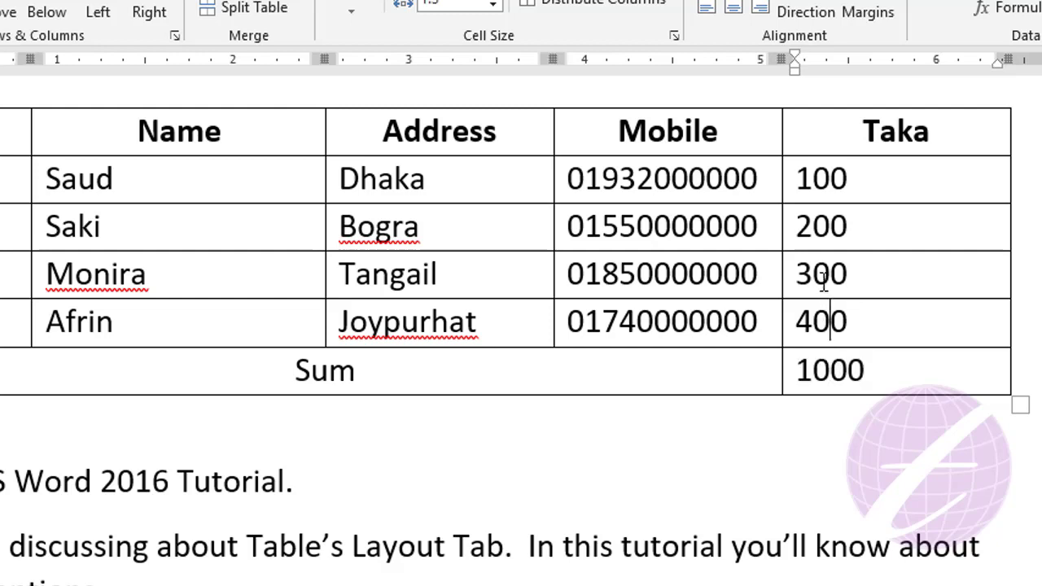
pyautogui.click(830, 277)
pyautogui.click(830, 179)
pyautogui.click(830, 374)
pyautogui.click(885, 375)
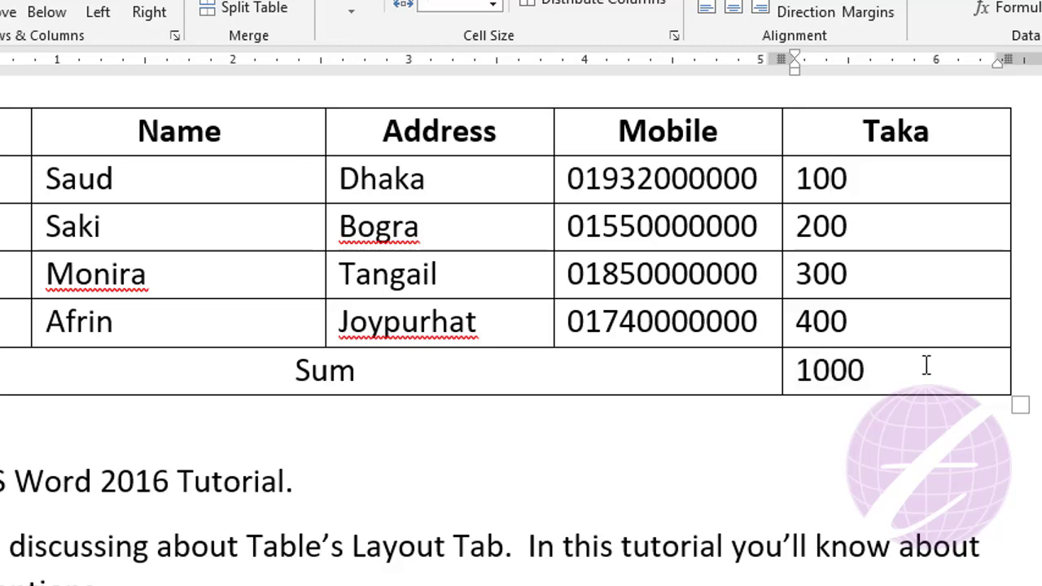
# Delete the 1000 total and insert =AVERAGE(ABOVE) in the Sum cell, giving 250
pyautogui.press('BackSpace')
pyautogui.press('BackSpace')
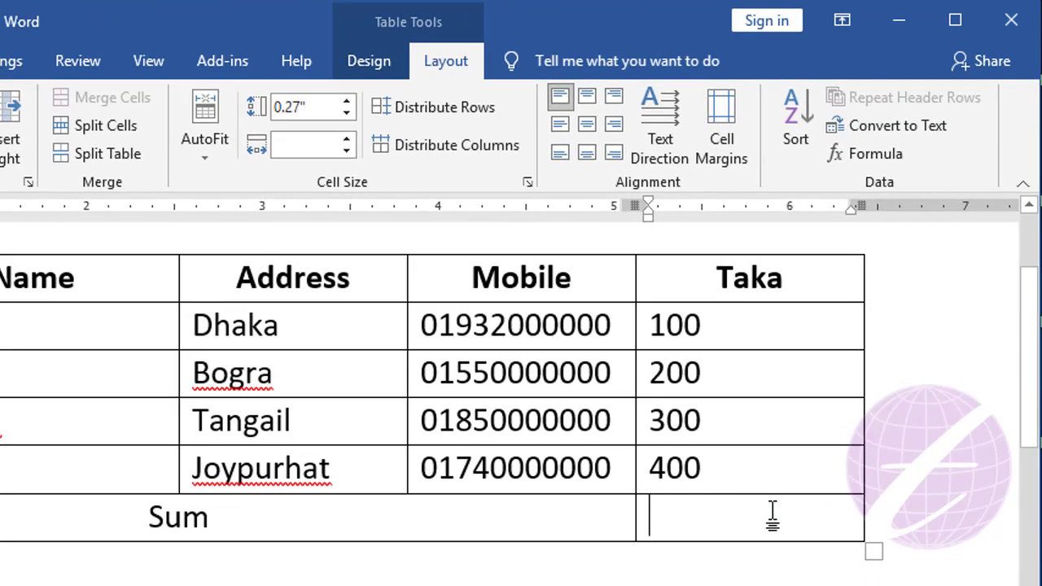
pyautogui.click(865, 163)
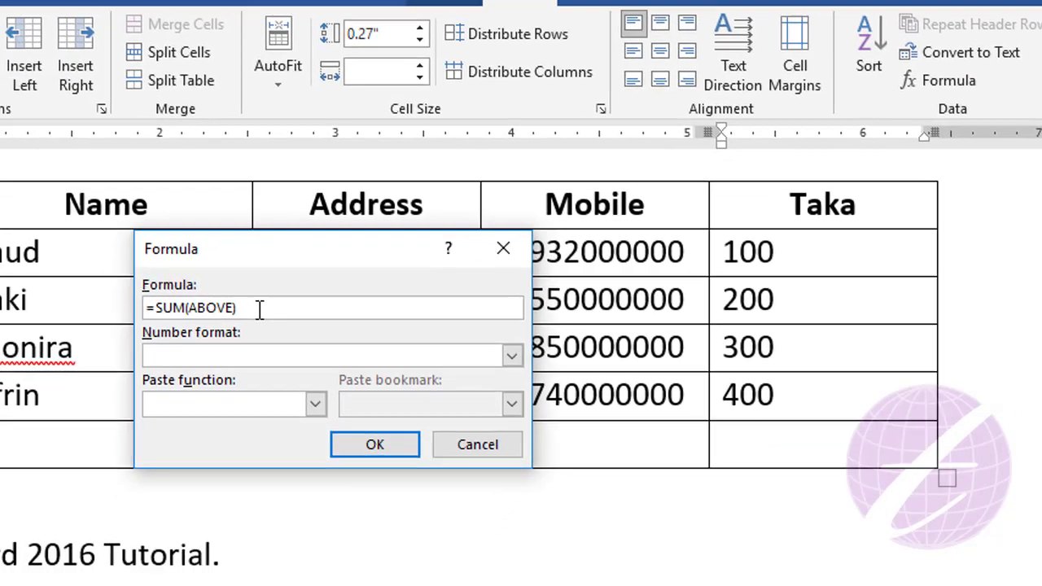
pyautogui.tripleClick(259, 309)
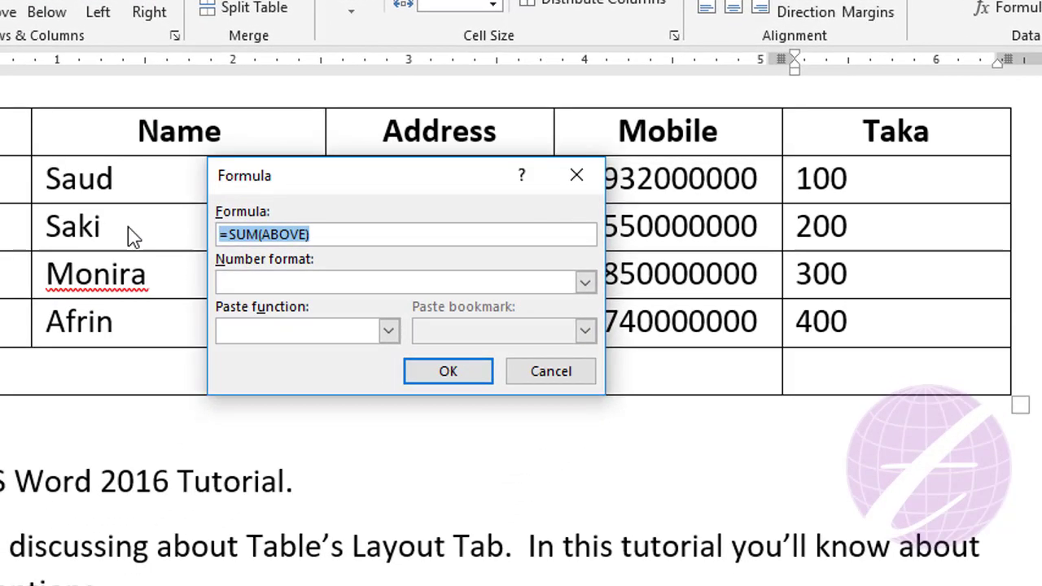
pyautogui.press('BackSpace')
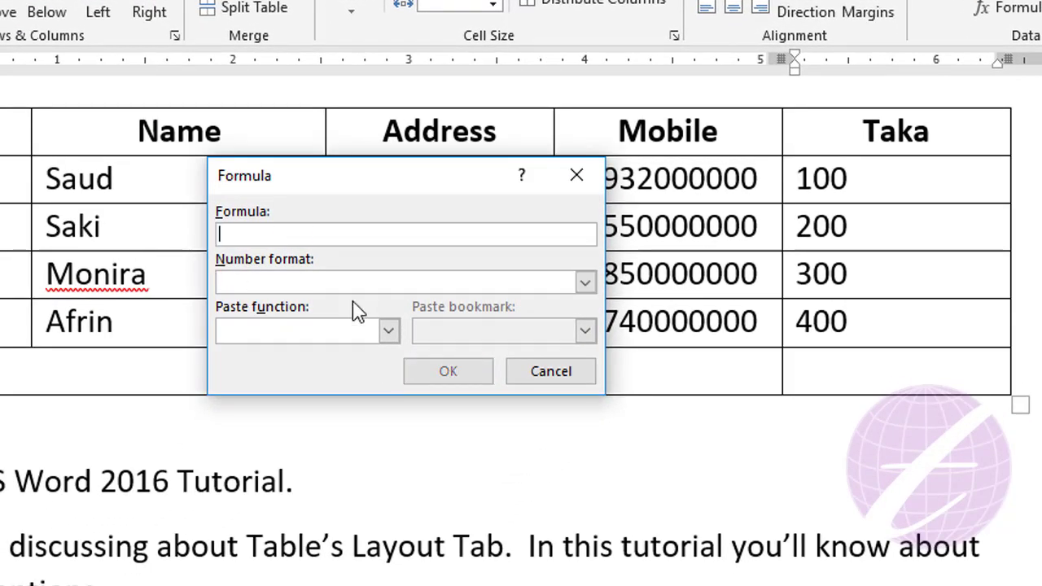
pyautogui.write('=')
pyautogui.click(389, 331)
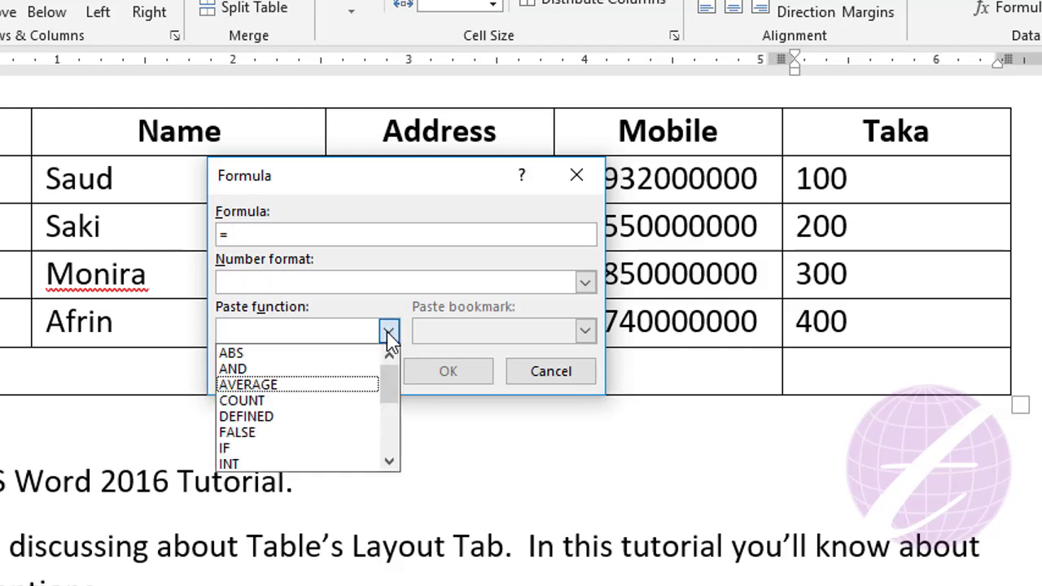
pyautogui.click(269, 386)
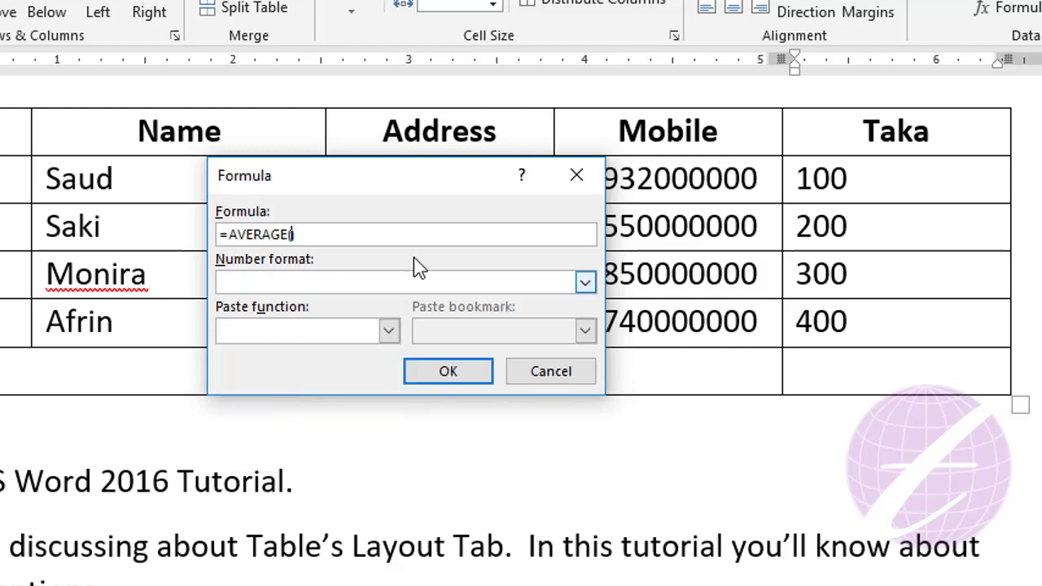
pyautogui.write('above')
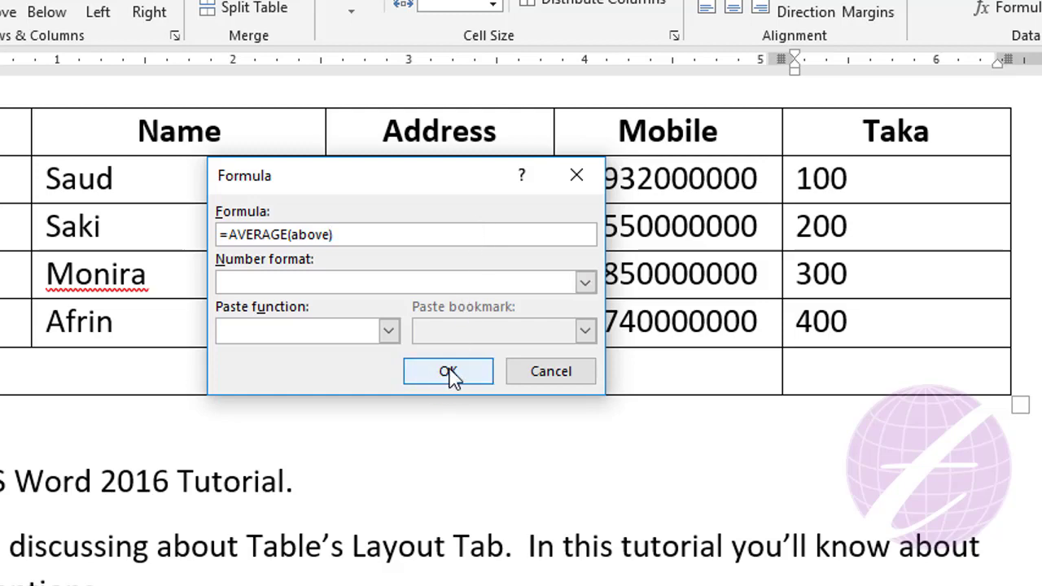
pyautogui.click(449, 377)
# Select the Taka values 100 through 400, then select the 250 result
pyautogui.moveTo(877, 170); pyautogui.dragTo(951, 319)
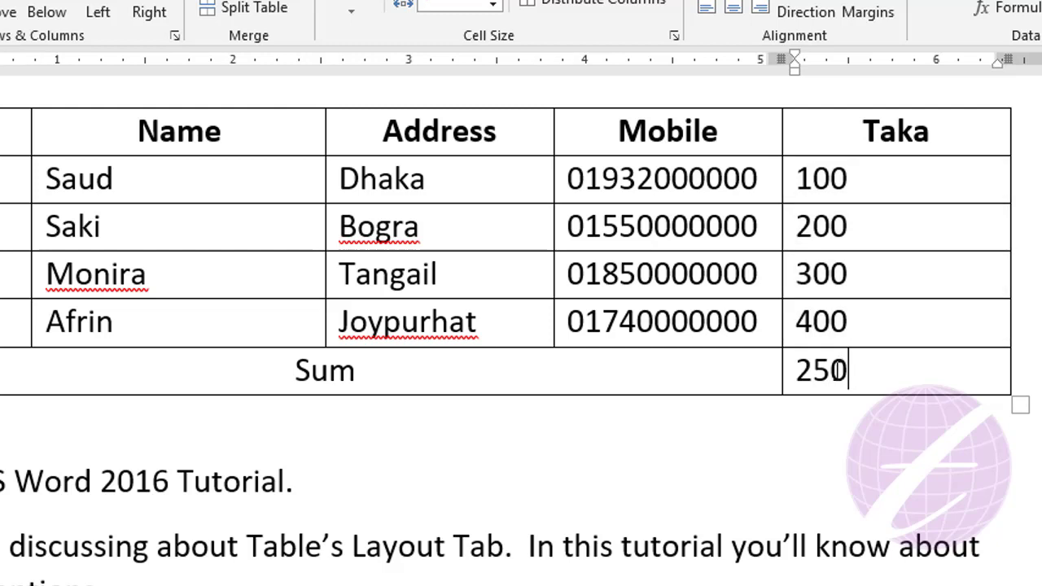
pyautogui.moveTo(879, 372); pyautogui.dragTo(796, 371)
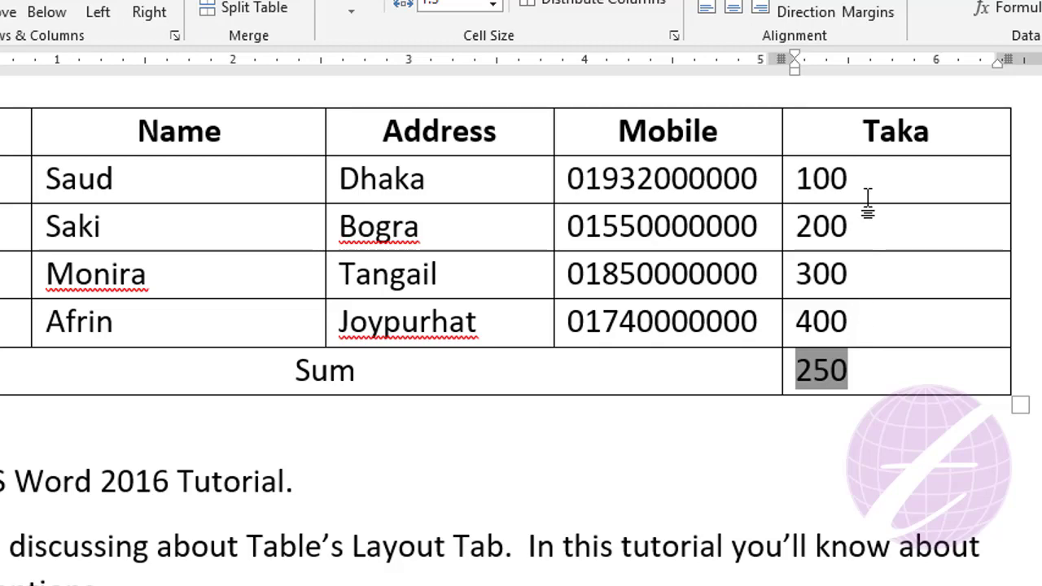
pyautogui.click(865, 373)
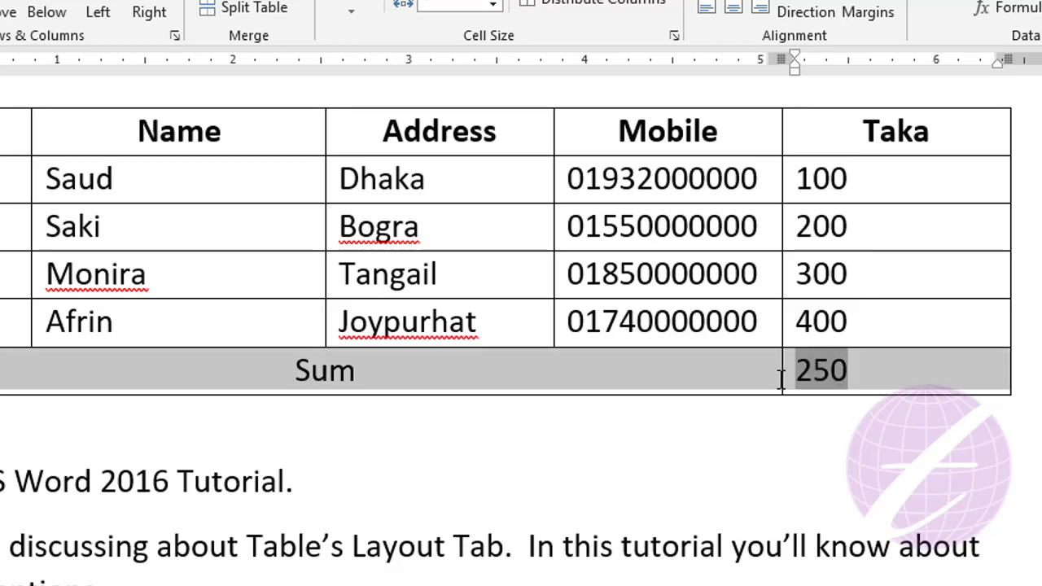
pyautogui.moveTo(849, 370); pyautogui.dragTo(814, 372)
# Replace 250 with an =COUNT(ABOVE) formula showing 4, then delete the 4
pyautogui.press('Delete')
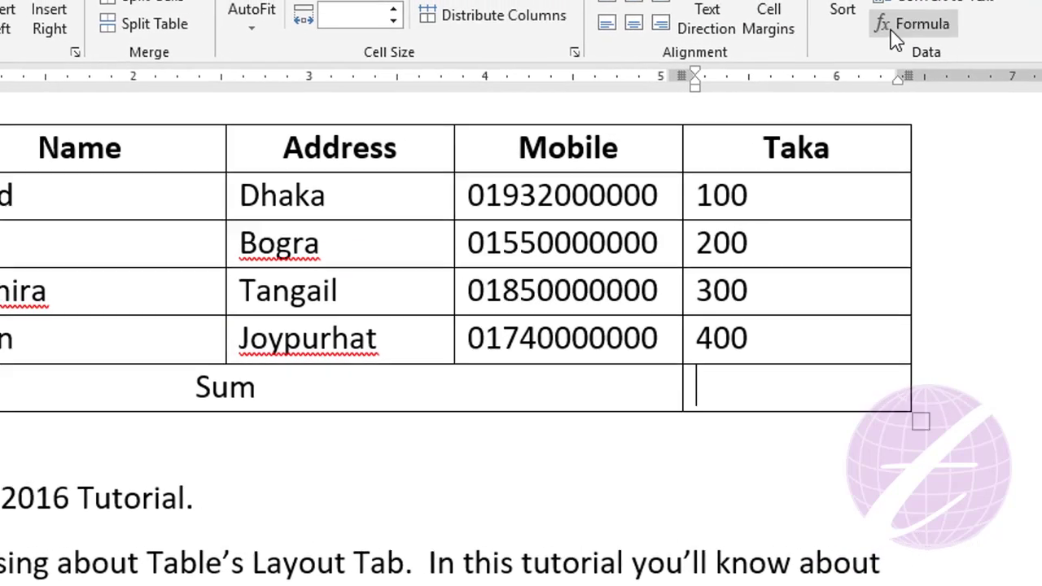
pyautogui.click(1001, 9)
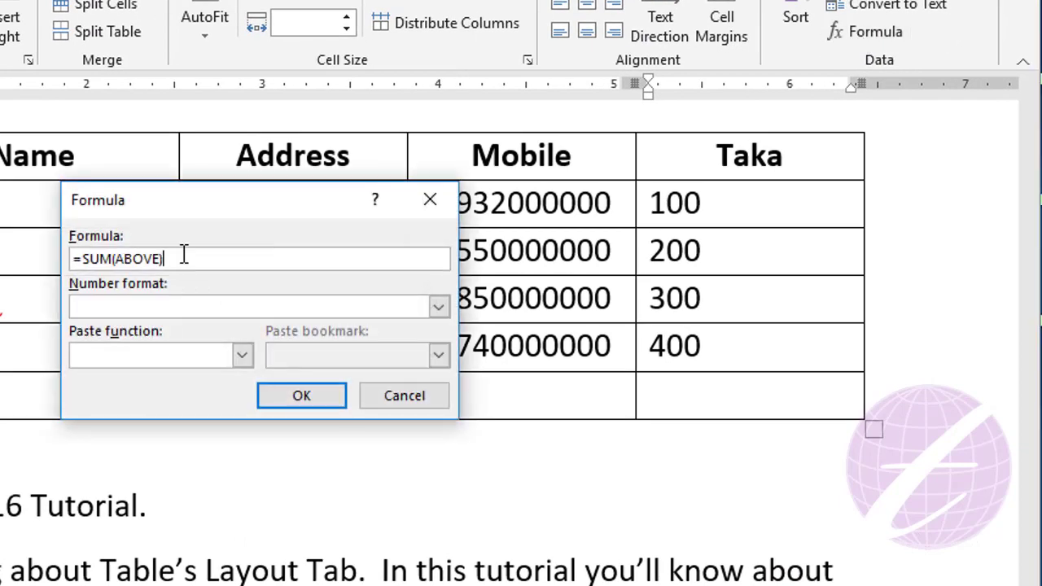
pyautogui.hotkey('ctrl', 'a')
pyautogui.write('=')
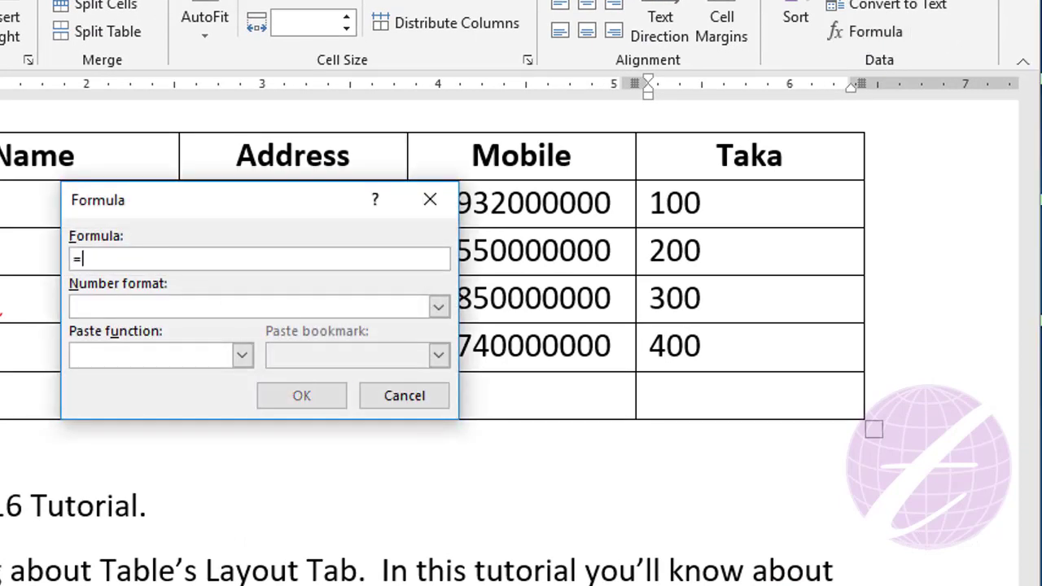
pyautogui.click(241, 355)
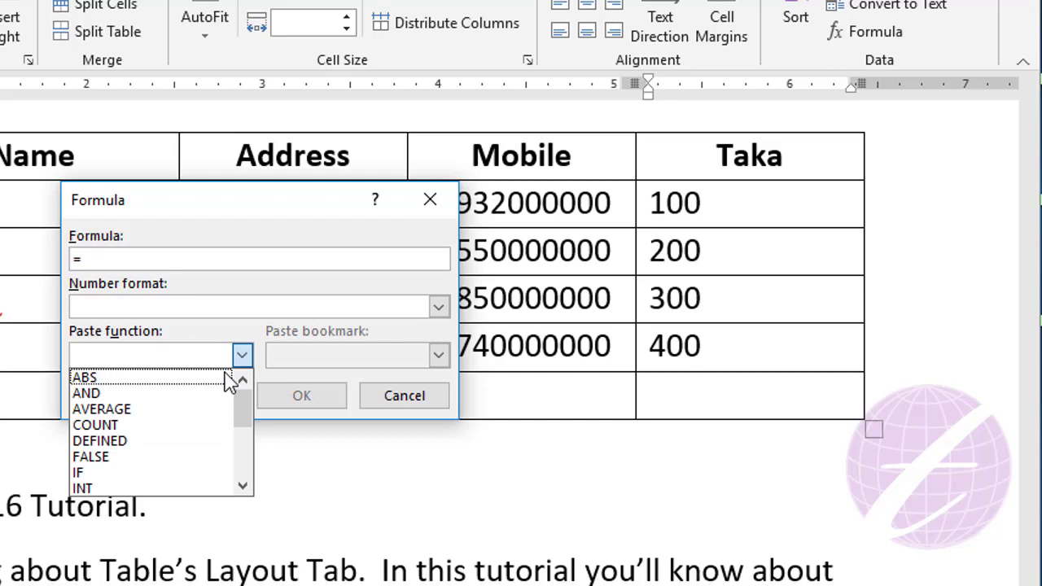
pyautogui.click(133, 425)
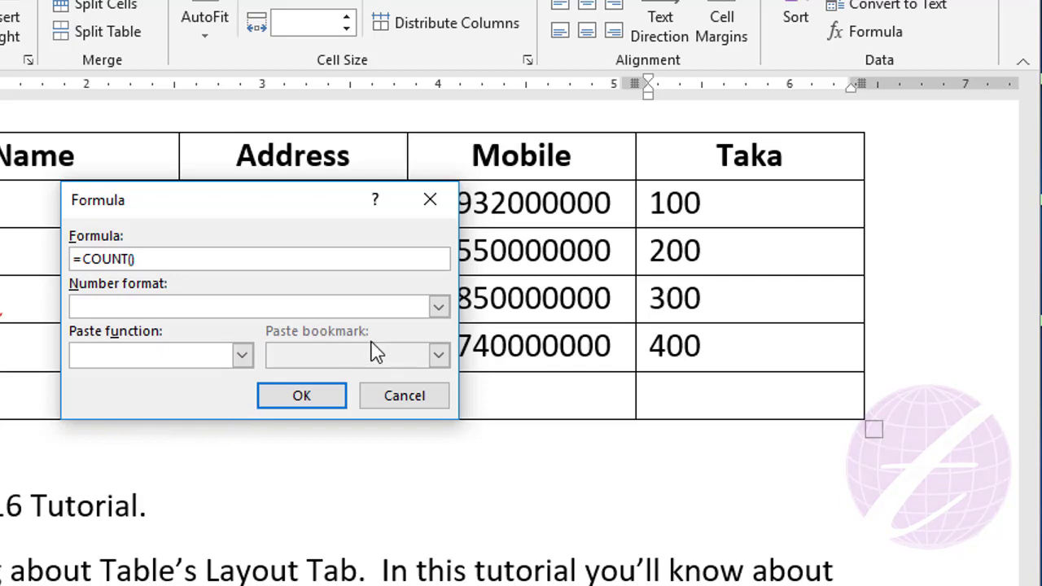
pyautogui.write('above')
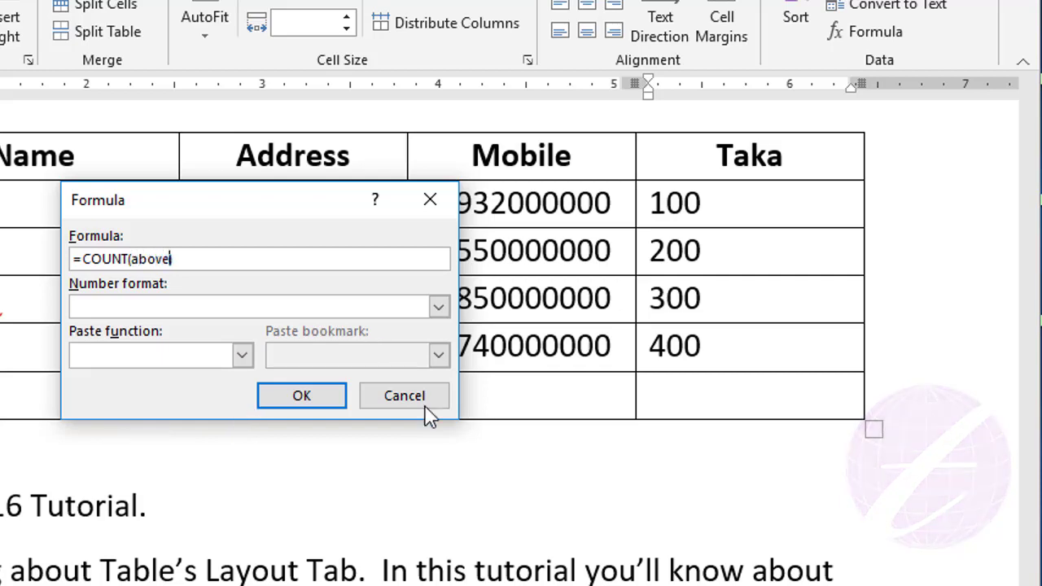
pyautogui.write(')')
pyautogui.click(301, 398)
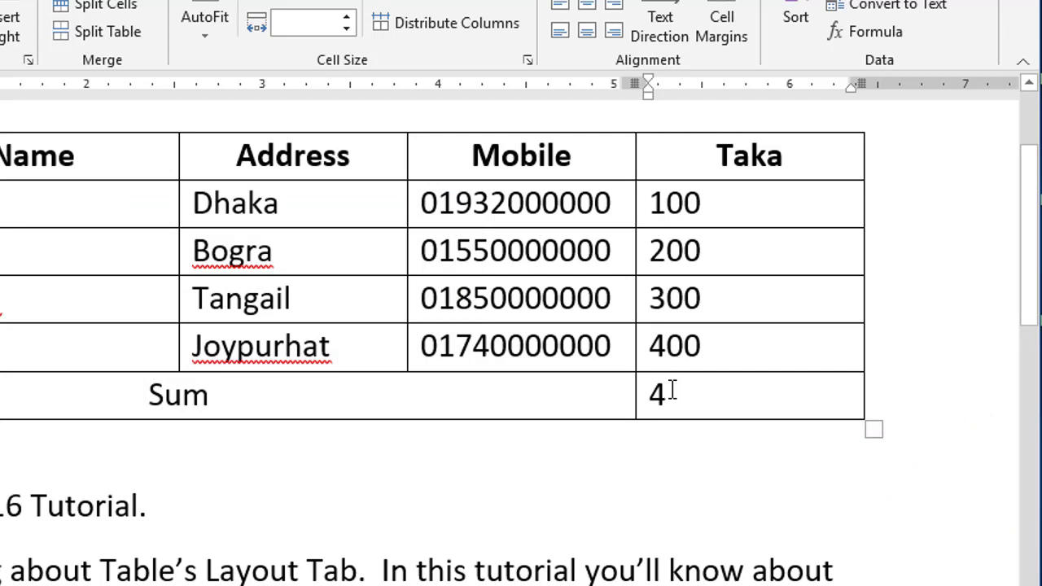
pyautogui.doubleClick(666, 393)
pyautogui.press('Delete')
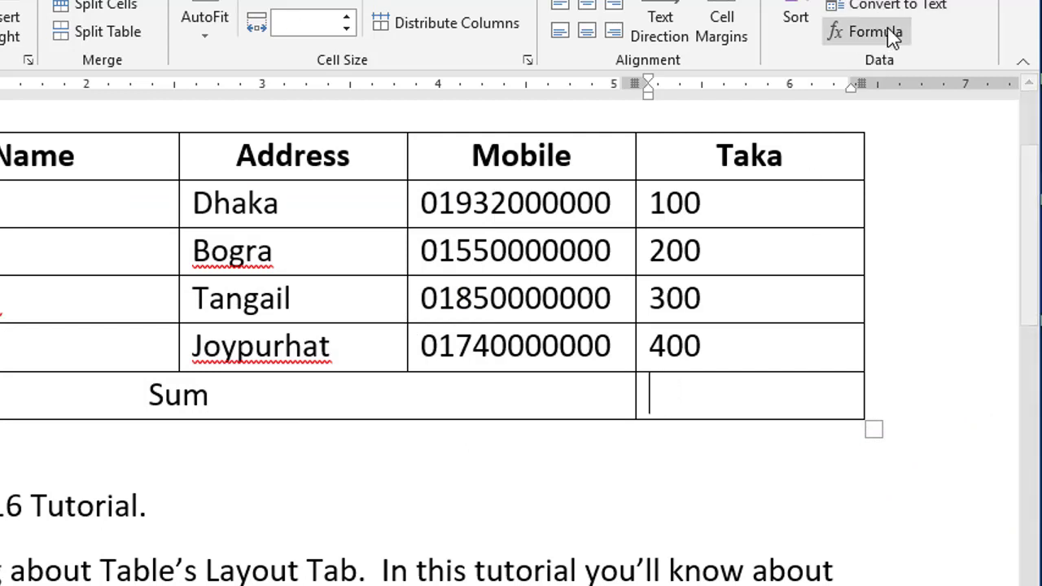
pyautogui.click(889, 33)
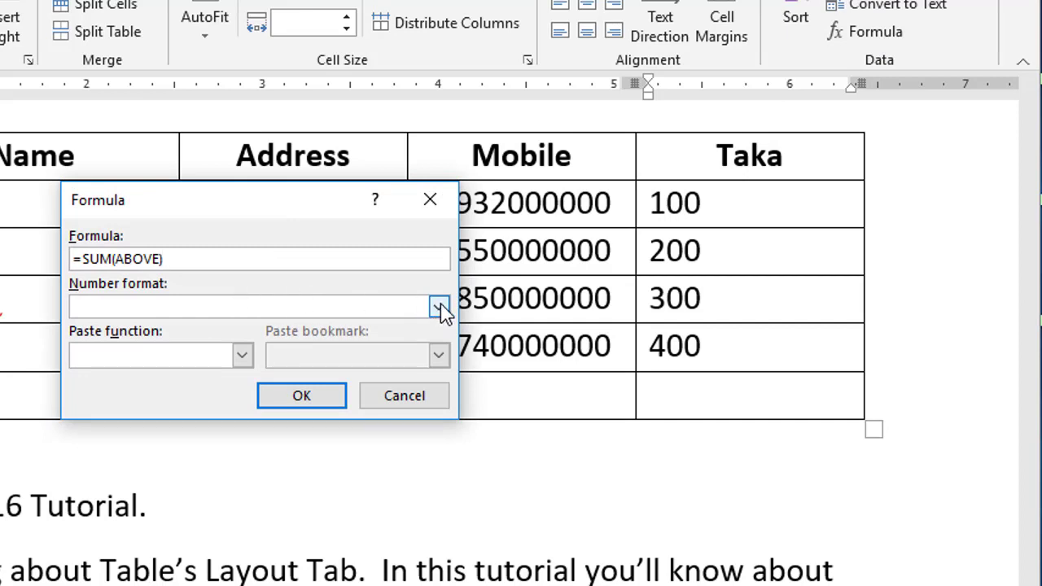
pyautogui.click(426, 402)
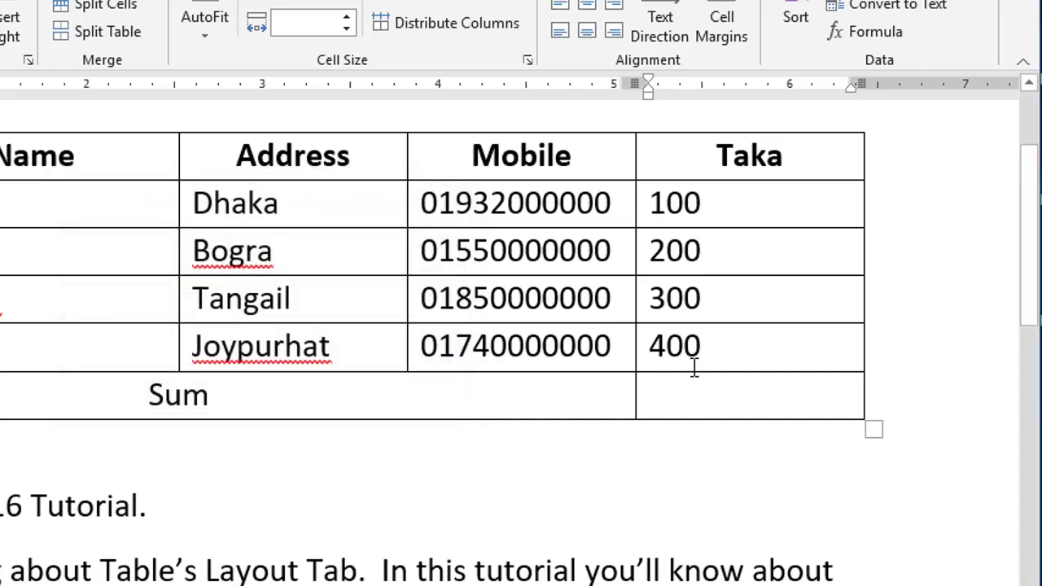